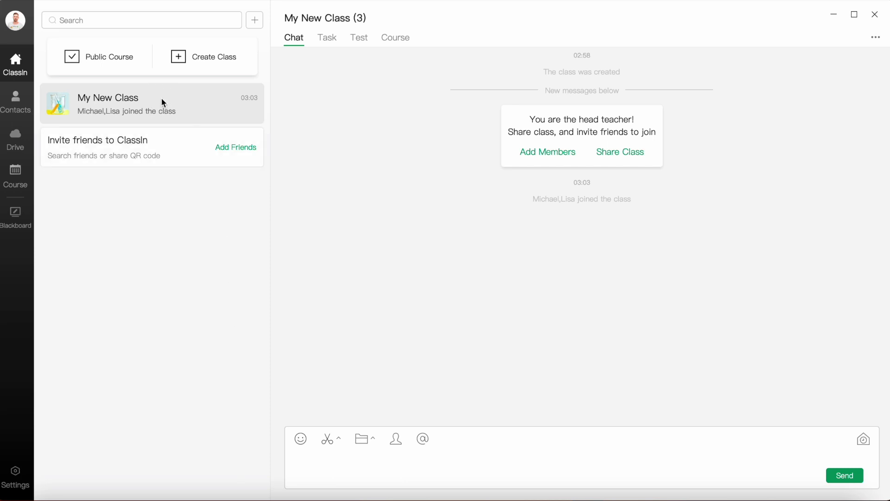
# Start a new test for the class and enter the single-choice question "What colour is this circle?"
pyautogui.click(356, 40)
pyautogui.click(559, 479)
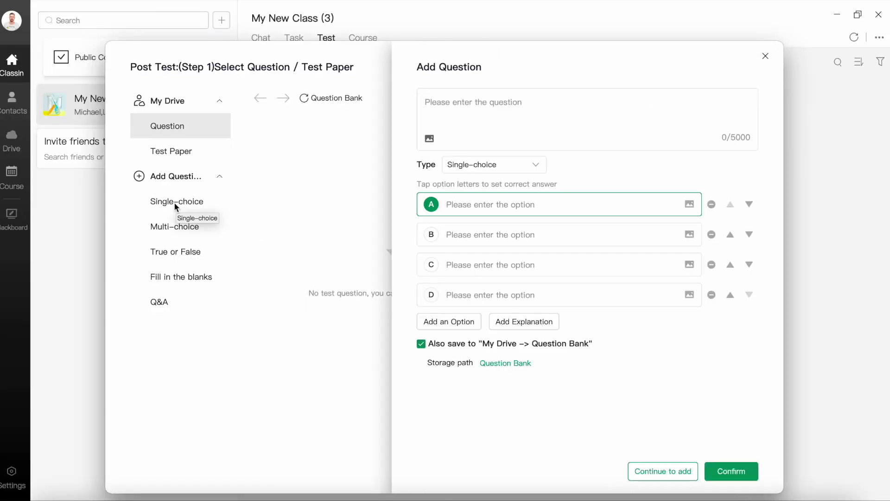
pyautogui.click(476, 107)
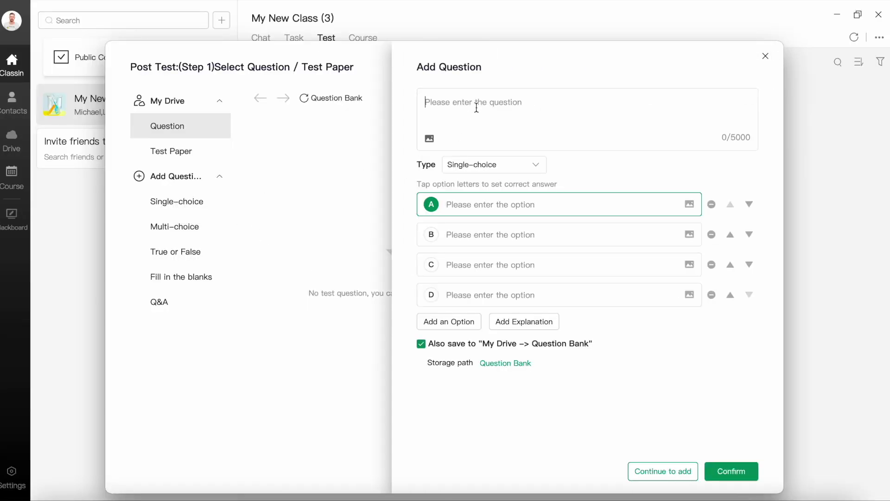
pyautogui.write('What colour is this circle?')
# Insert the image test.png into the question and shrink it to fit inline after the text
pyautogui.click(429, 138)
pyautogui.click(269, 132)
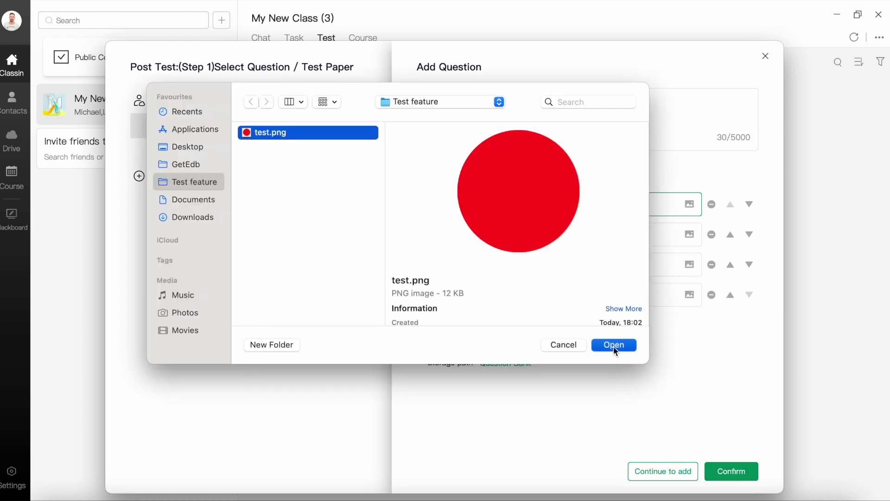
pyautogui.click(614, 345)
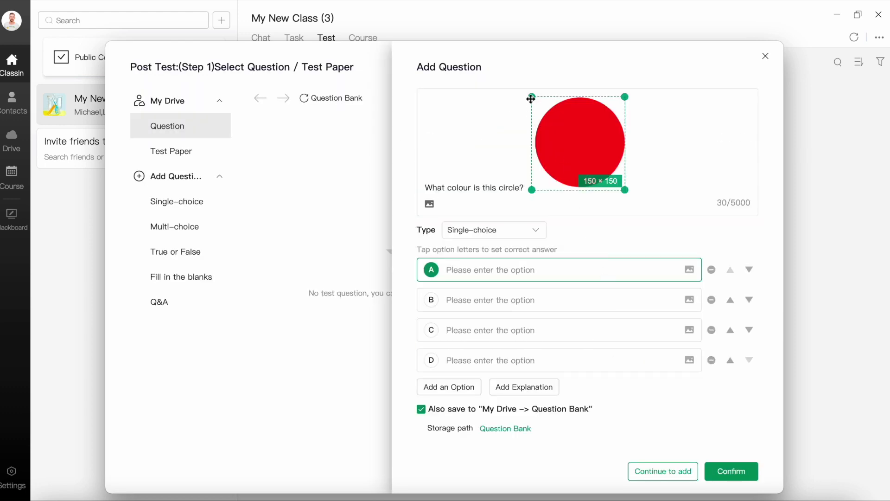
pyautogui.moveTo(531, 99); pyautogui.dragTo(622, 330)
# Enter the options green, yellow, blue and red as A to D, and mark D as the correct answer
pyautogui.click(474, 204)
pyautogui.write('green')
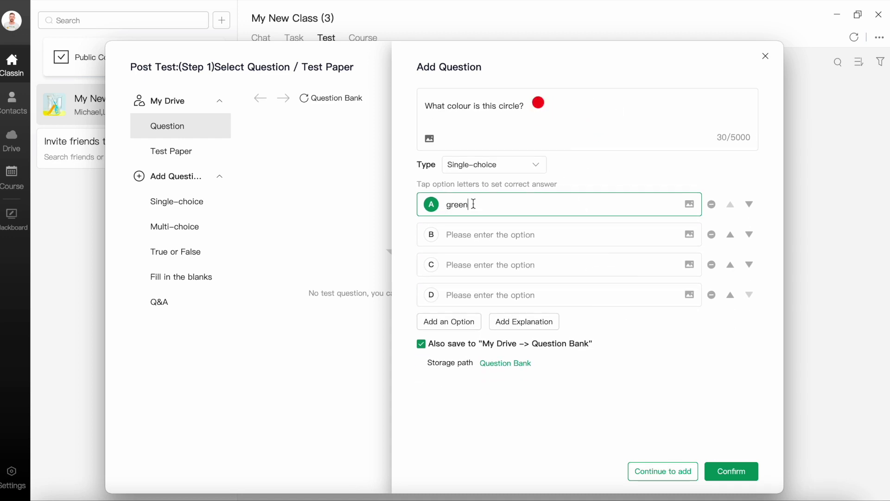
pyautogui.click(473, 230)
pyautogui.write('yellow')
pyautogui.click(463, 265)
pyautogui.write('blue')
pyautogui.click(462, 294)
pyautogui.write('red')
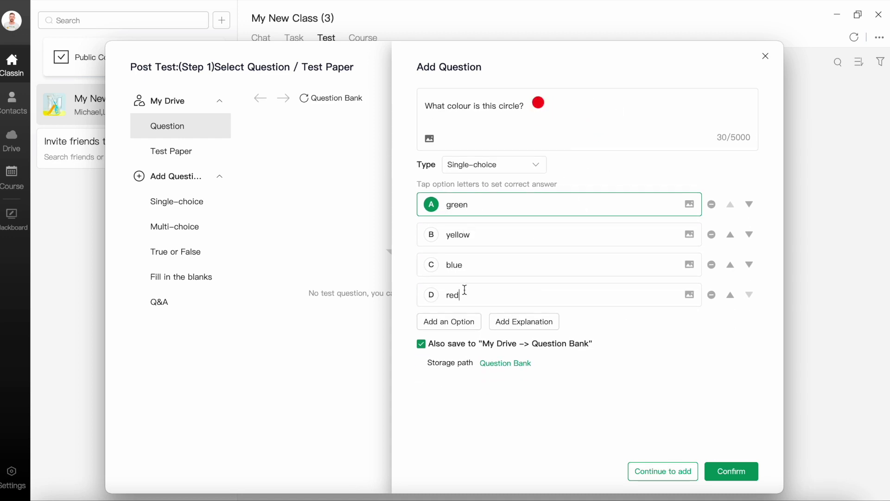
pyautogui.click(433, 295)
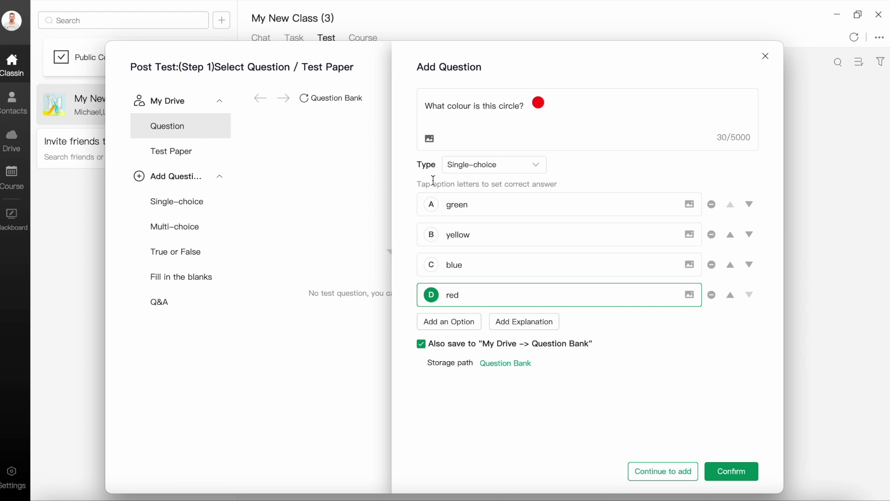
# Add three blank answer options, E to G, and remove them again
pyautogui.click(444, 321)
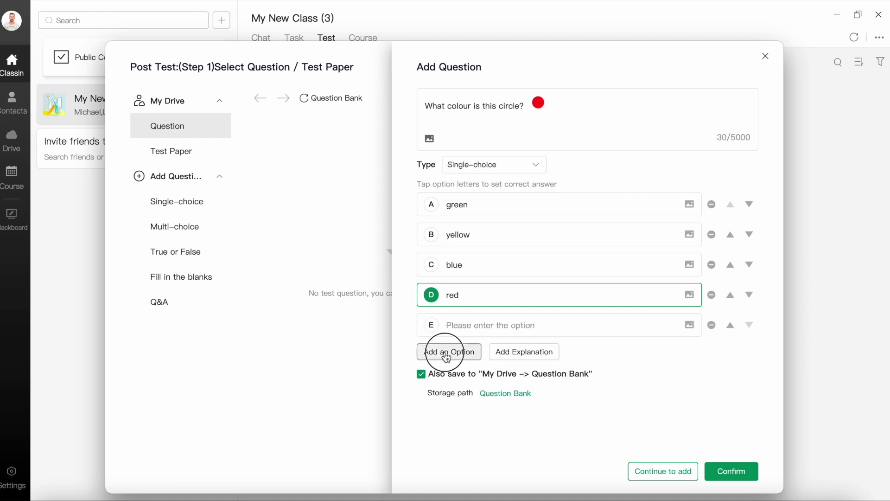
pyautogui.click(450, 352)
pyautogui.click(450, 383)
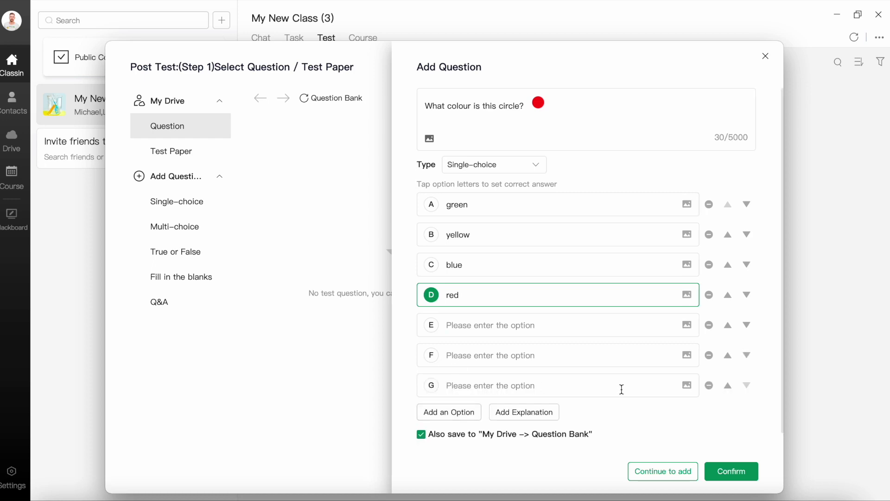
pyautogui.click(709, 386)
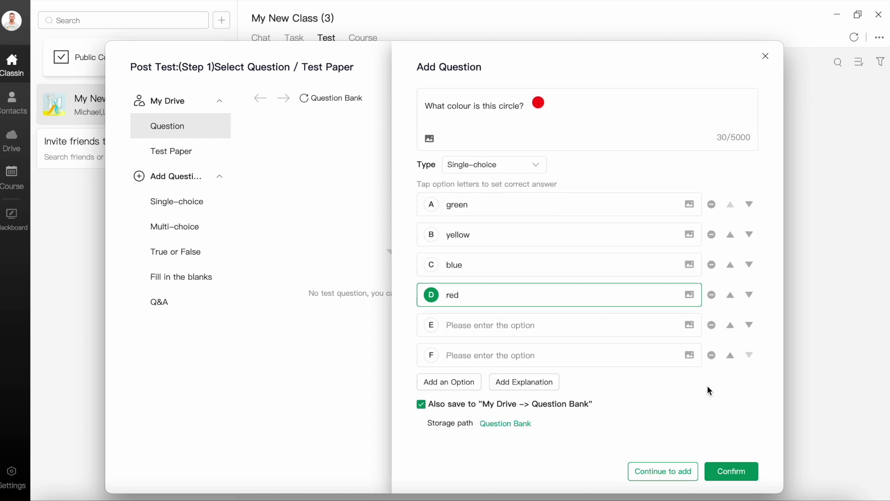
pyautogui.click(712, 356)
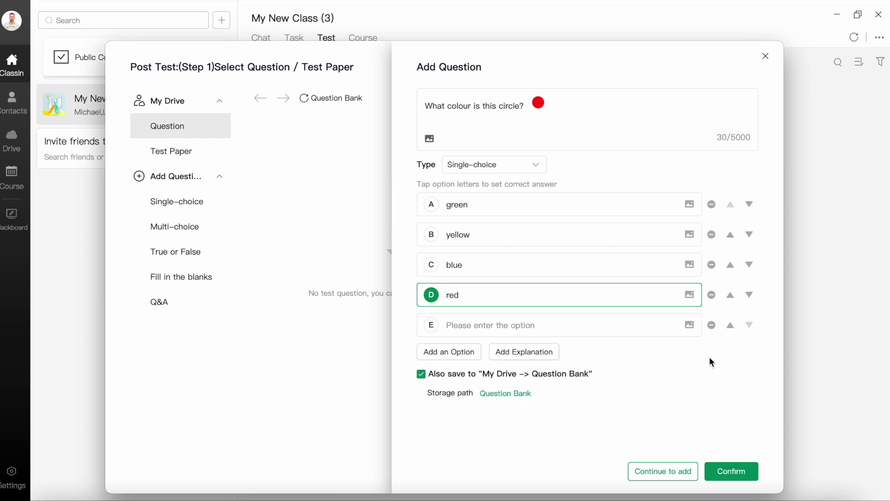
pyautogui.click(712, 326)
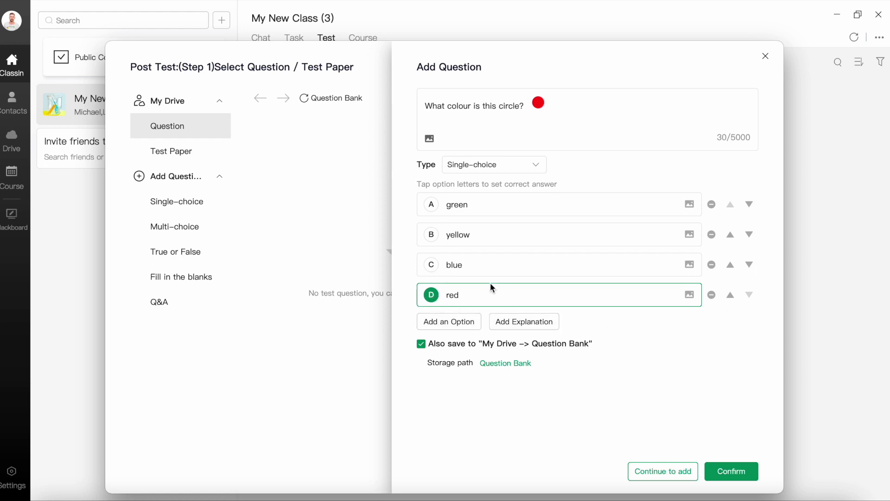
# Open the image chooser for option D, cancel it, and try changing the order of the red option
pyautogui.click(690, 296)
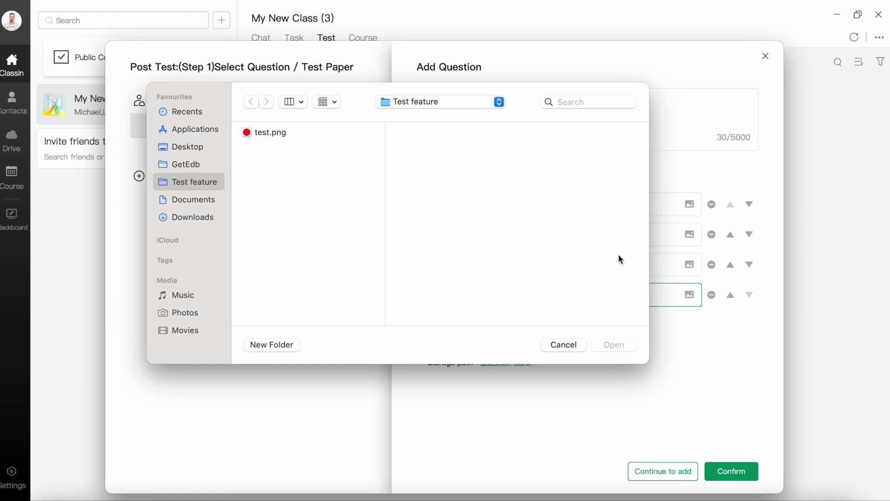
pyautogui.click(563, 343)
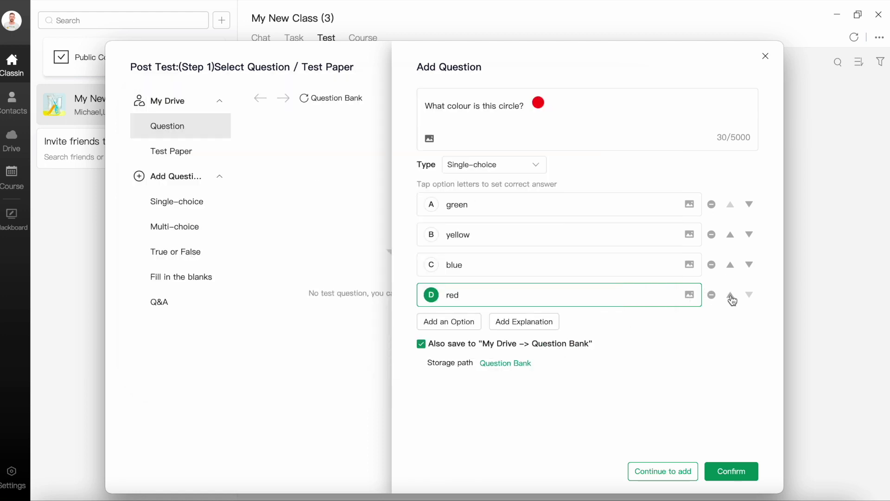
pyautogui.click(732, 297)
pyautogui.click(731, 297)
pyautogui.click(732, 297)
pyautogui.click(732, 297)
# Add the explanation "Please, choose only one answer" and save the single-choice question
pyautogui.click(516, 323)
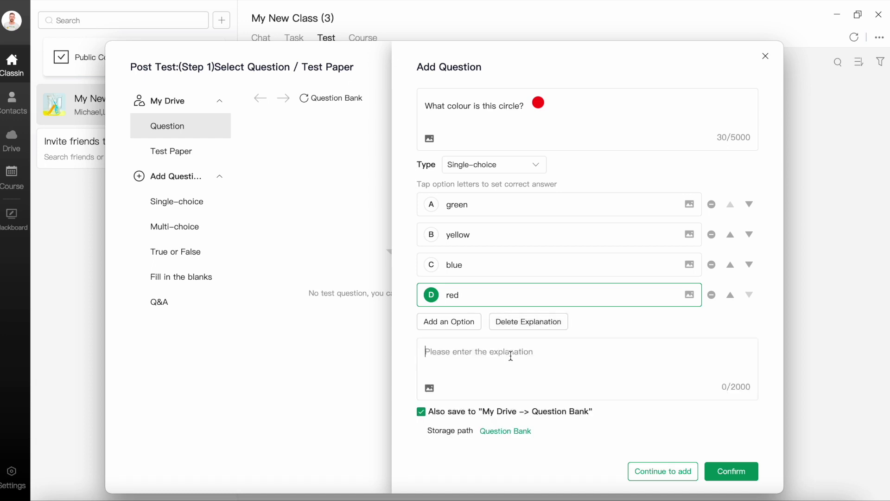
pyautogui.write('Please, choose only one answer')
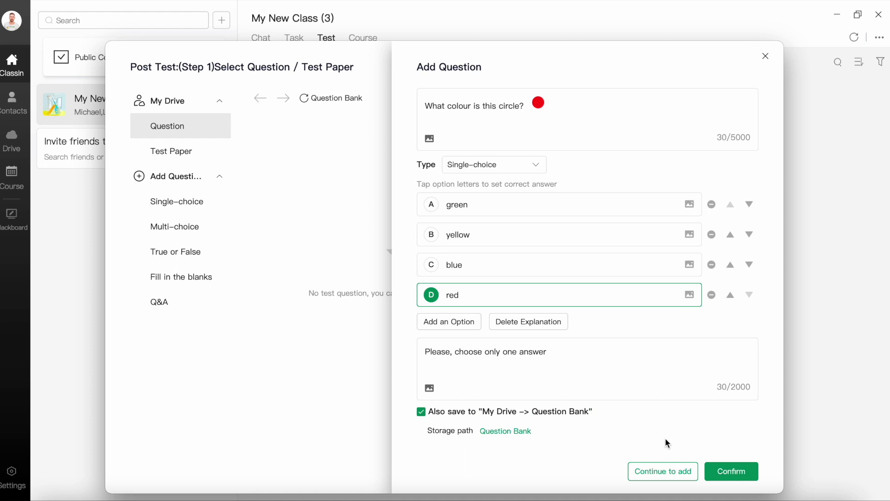
pyautogui.click(735, 470)
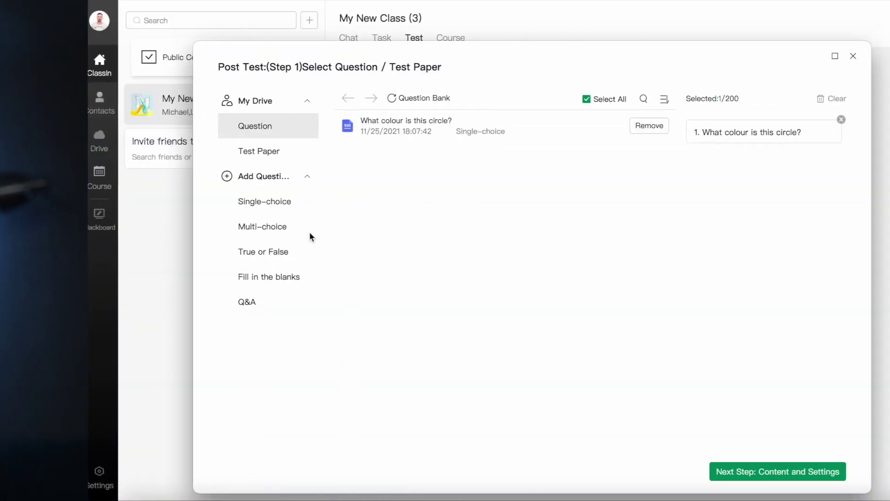
# Start a multi-choice question and mark options B, C and D as correct in addition to A
pyautogui.click(180, 229)
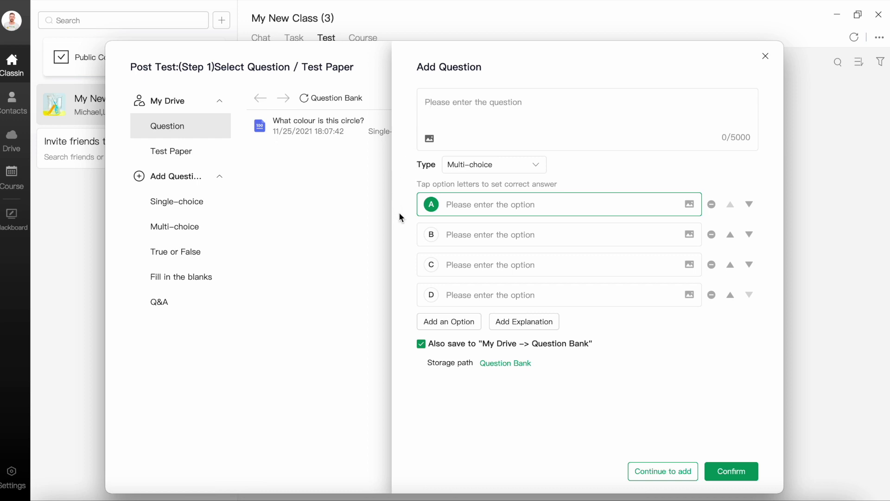
pyautogui.click(431, 234)
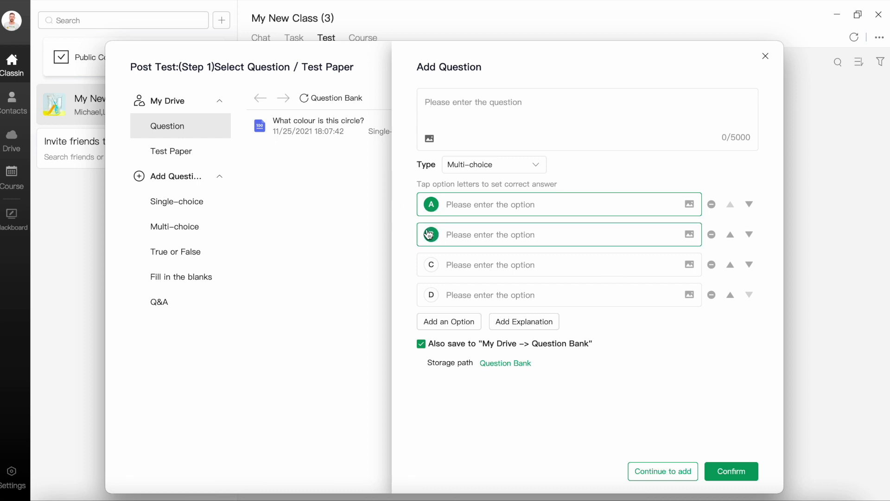
pyautogui.click(431, 269)
pyautogui.click(431, 299)
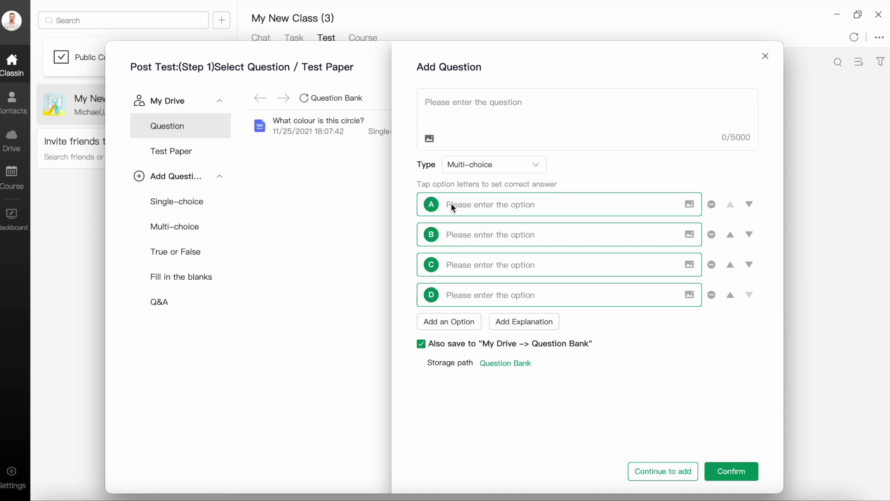
# Enter "What is your favourite sport?" with the options tennis, basketball, volleyball and golf, and save the question
pyautogui.click(450, 111)
pyautogui.write('What is your favourite sport?')
pyautogui.press('Tab')
pyautogui.write('tennis')
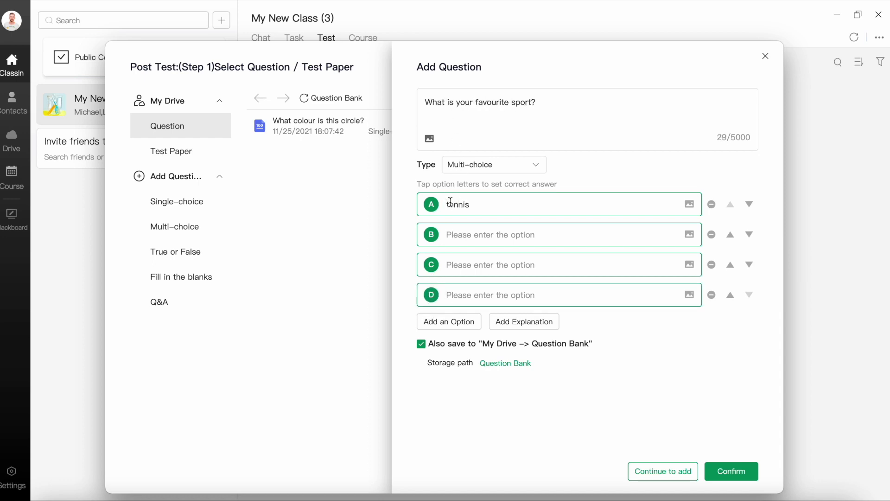
pyautogui.press('Tab')
pyautogui.write('basketball')
pyautogui.press('Tab')
pyautogui.write('volleyball')
pyautogui.press('Tab')
pyautogui.write('golf')
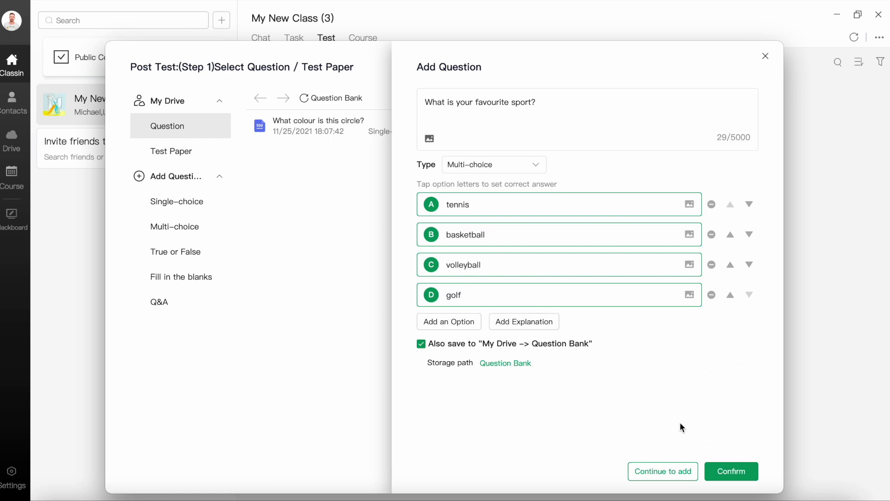
pyautogui.click(717, 471)
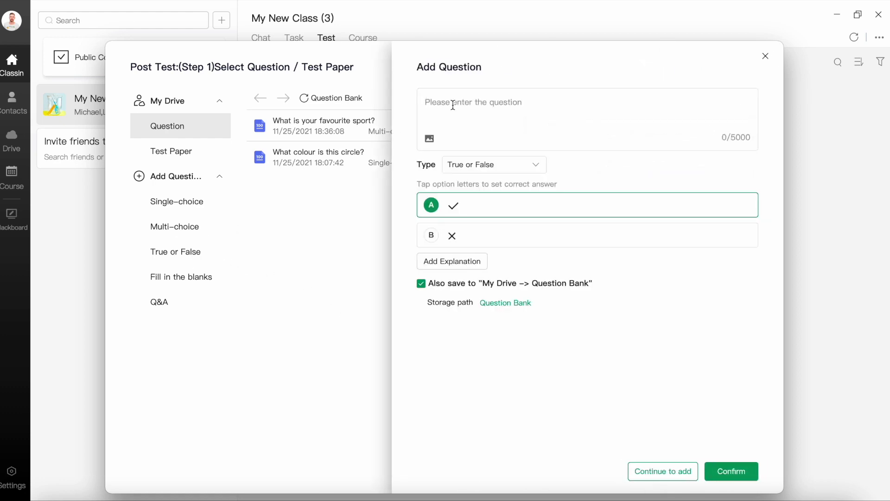
# Enter the true-or-false statement "Paris is the capital city of France." and set A, true, as the correct answer
pyautogui.click(453, 105)
pyautogui.write('Paris is the capital city of France.')
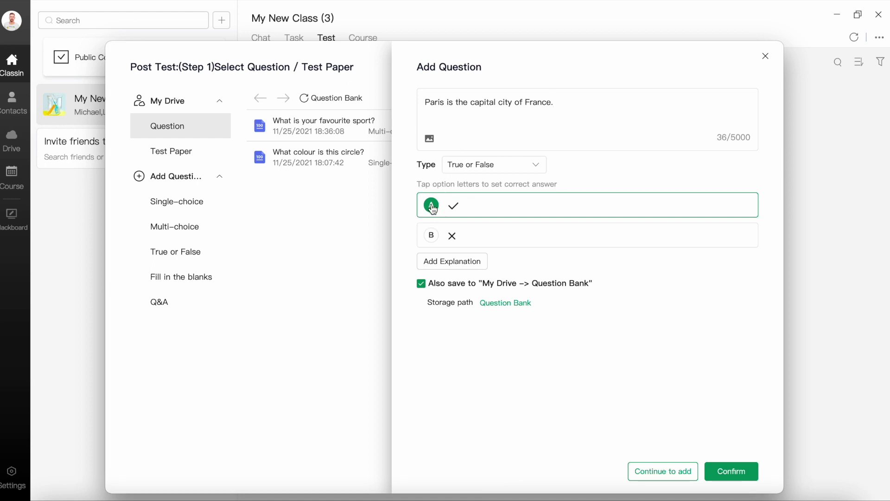
pyautogui.click(431, 234)
pyautogui.click(432, 206)
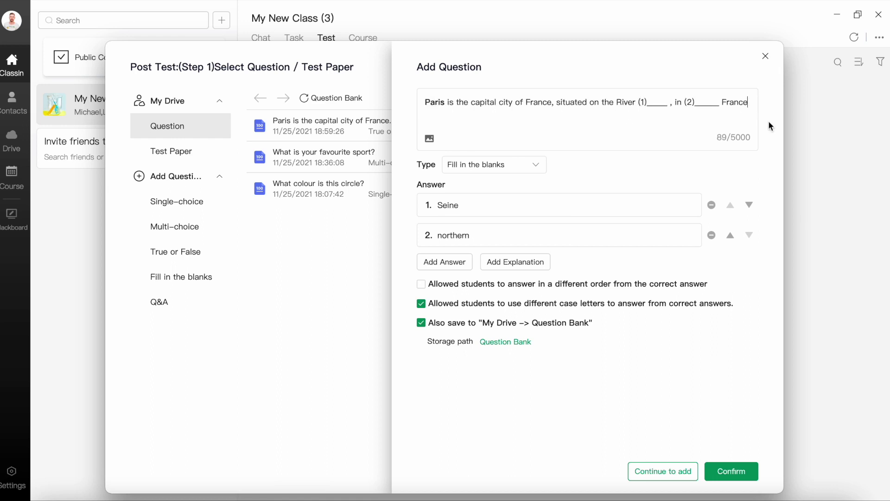
# End the fill-in-the-blanks question about Paris with a full stop after "France"
pyautogui.write('.')
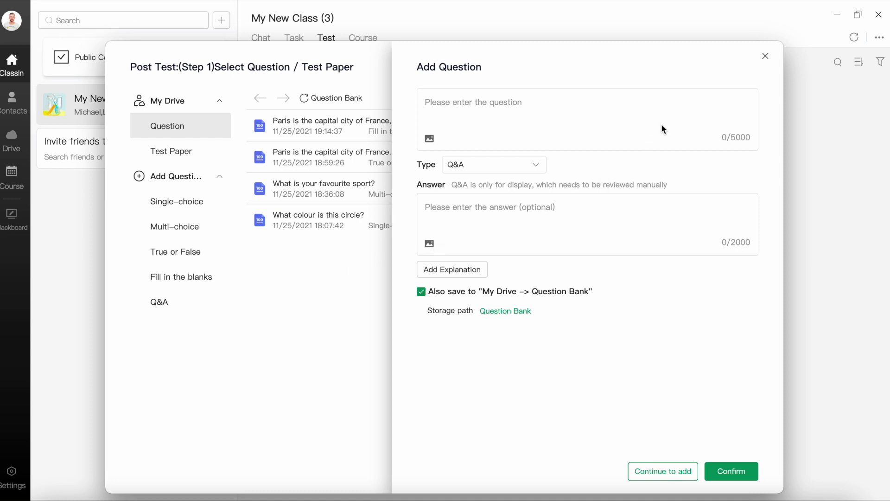
# Enter the Q&A question "Which city would you like to visit? Why?" with the answer "Paris."
pyautogui.click(452, 108)
pyautogui.write('Which city would you like to visit? Why?')
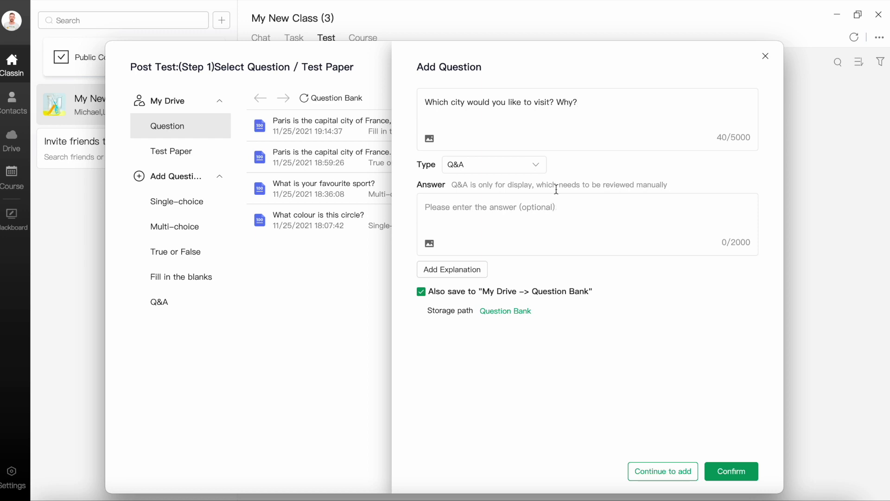
pyautogui.click(499, 209)
pyautogui.write('P')
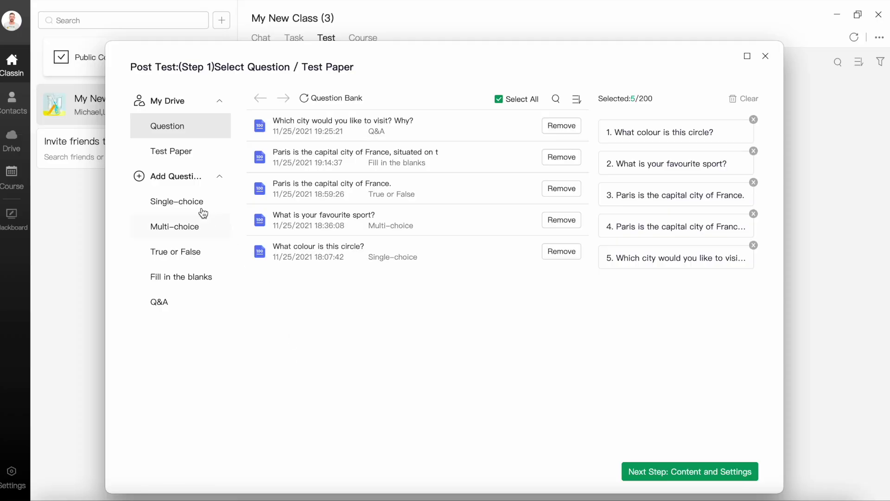
# Open a blank single-choice question and view the available question types
pyautogui.click(187, 200)
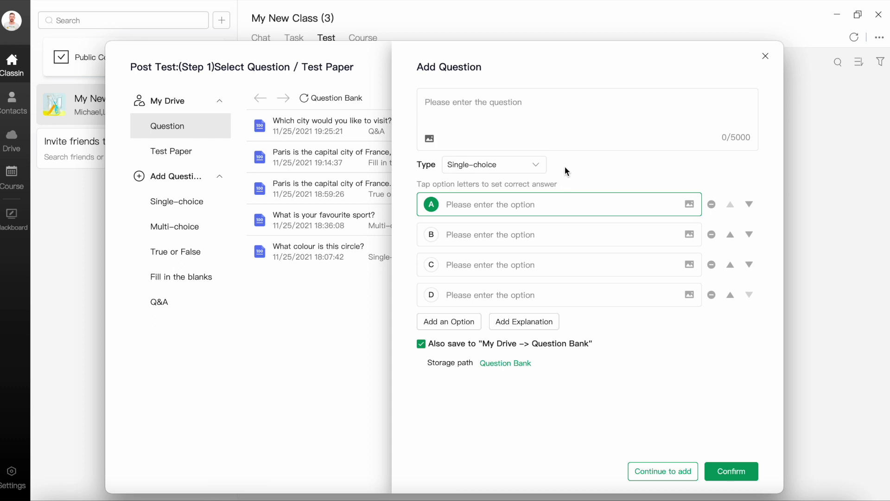
pyautogui.click(537, 166)
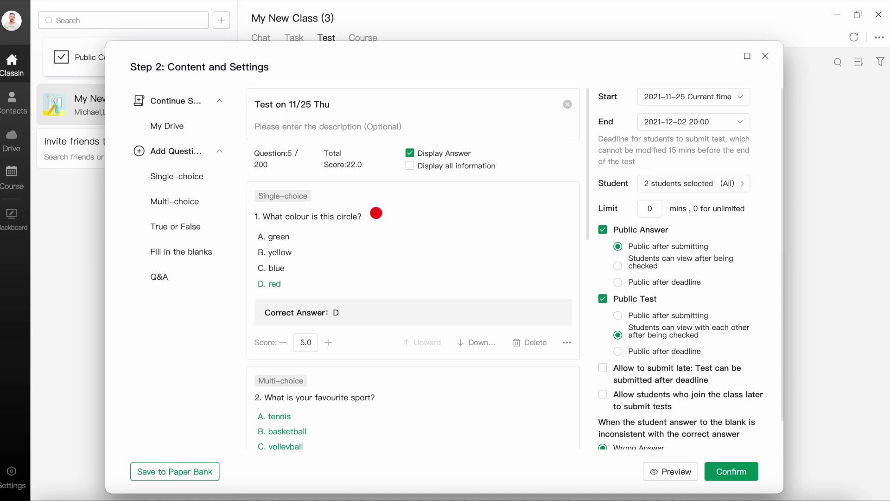
# Review all the questions in the test's content and open the additional actions for the first question
pyautogui.scroll(-5, 501, 279)
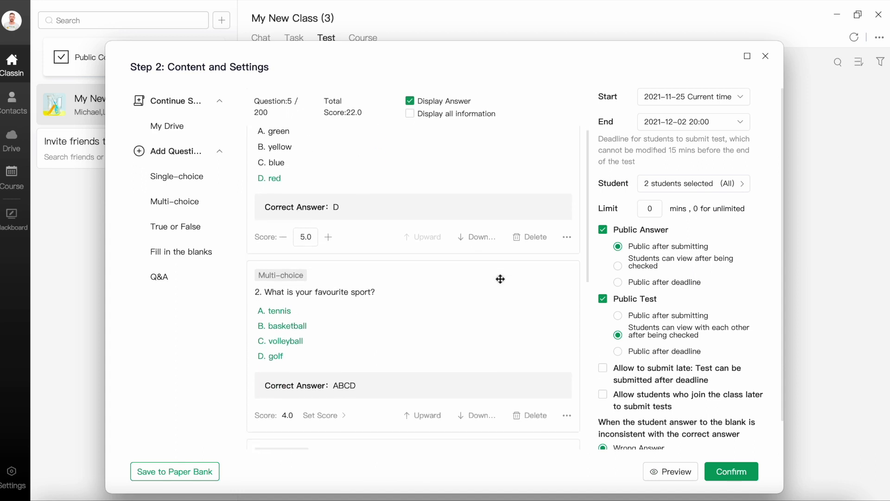
pyautogui.scroll(-7, 500, 278)
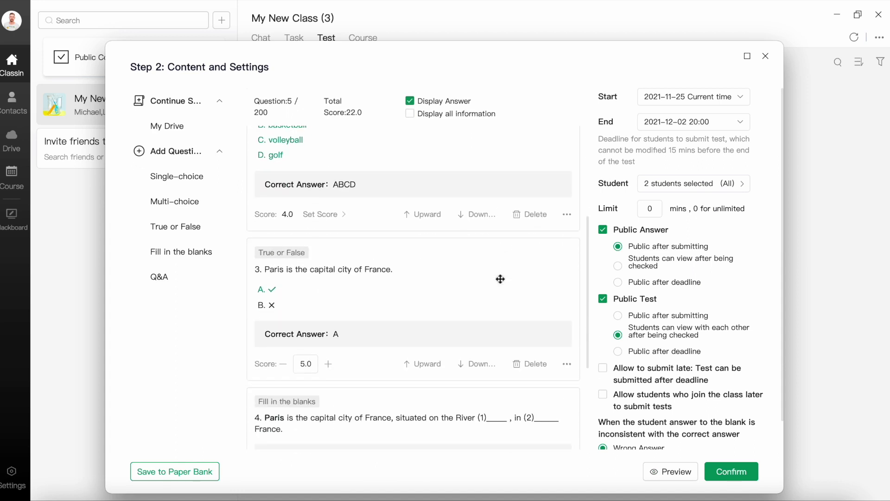
pyautogui.scroll(-5, 501, 279)
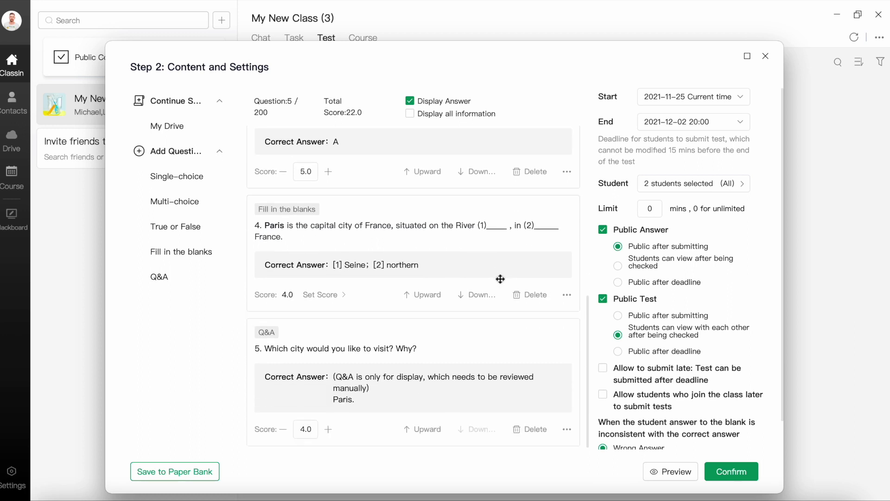
pyautogui.scroll(17, 501, 278)
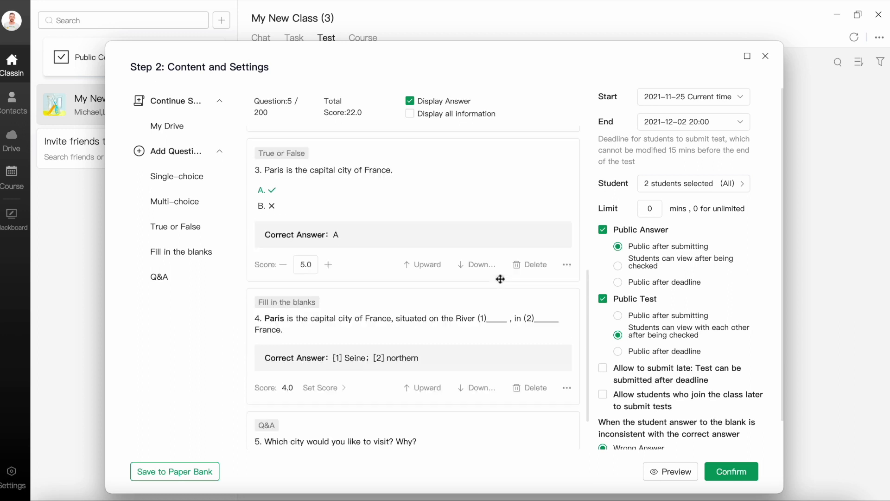
pyautogui.click(567, 343)
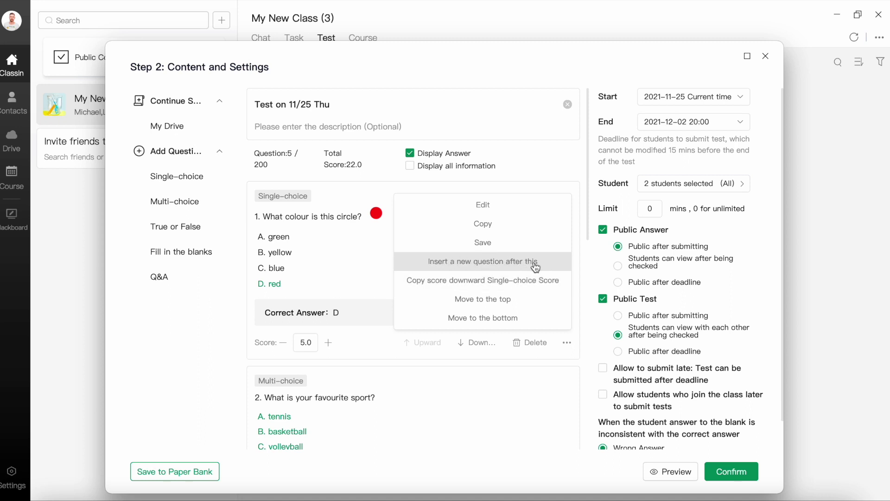
# Set the score of the first single-choice question about the circle's colour to 7.0
pyautogui.click(328, 342)
pyautogui.click(328, 342)
pyautogui.click(329, 343)
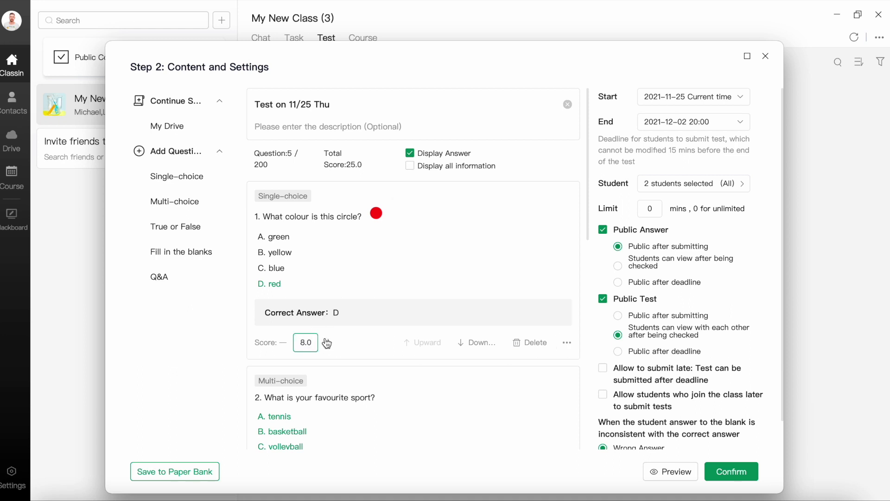
pyautogui.click(282, 342)
pyautogui.click(283, 343)
pyautogui.scroll(-1, 533, 242)
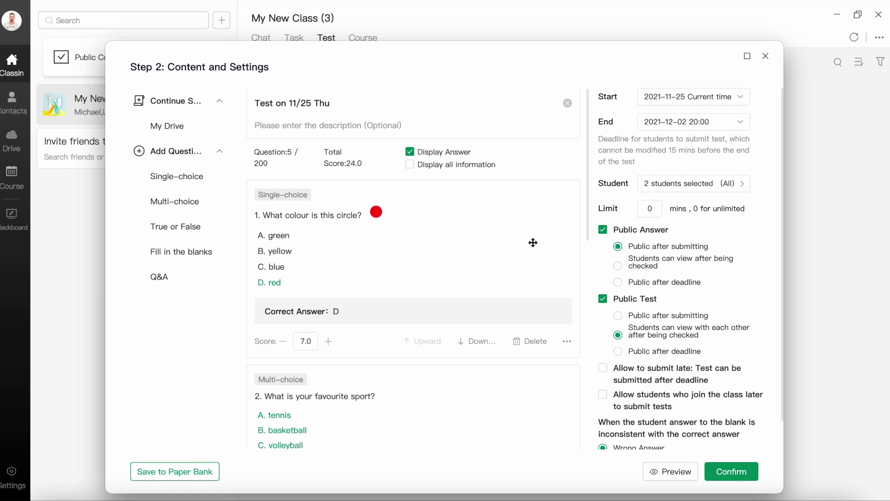
pyautogui.click(741, 122)
pyautogui.click(715, 286)
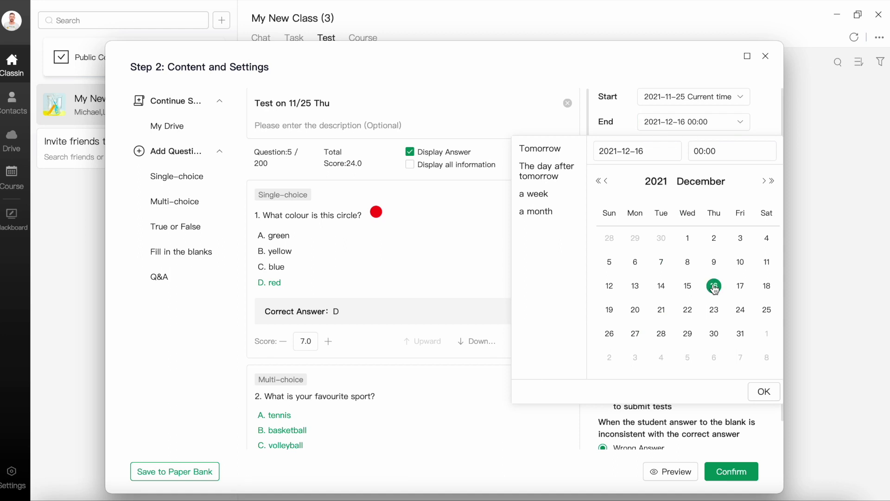
pyautogui.click(761, 391)
# Allow late submissions and submissions from students who join the class later, and switch inconsistent blank answers to manual review
pyautogui.scroll(-1, 696, 162)
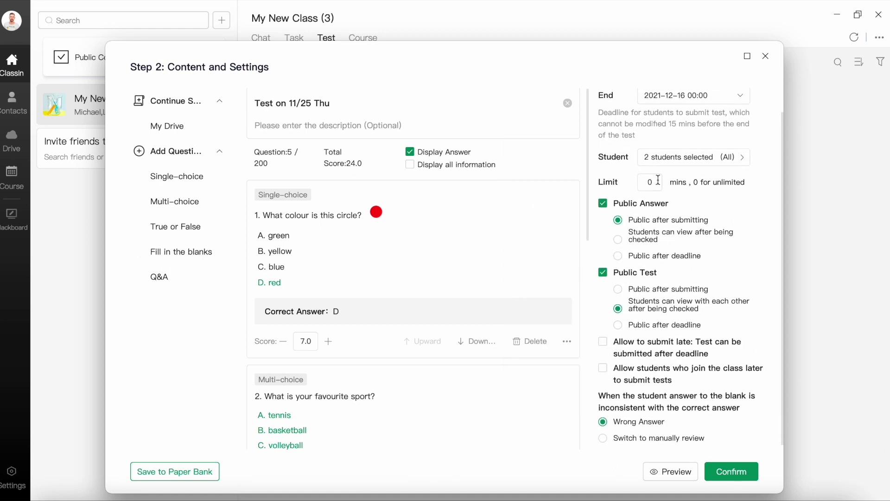
pyautogui.scroll(1, 649, 190)
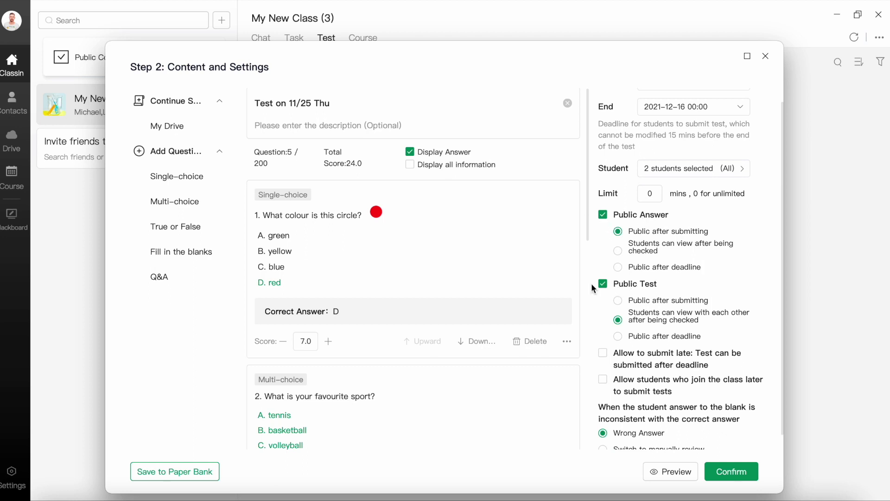
pyautogui.click(608, 362)
pyautogui.scroll(-1, 609, 368)
pyautogui.click(604, 368)
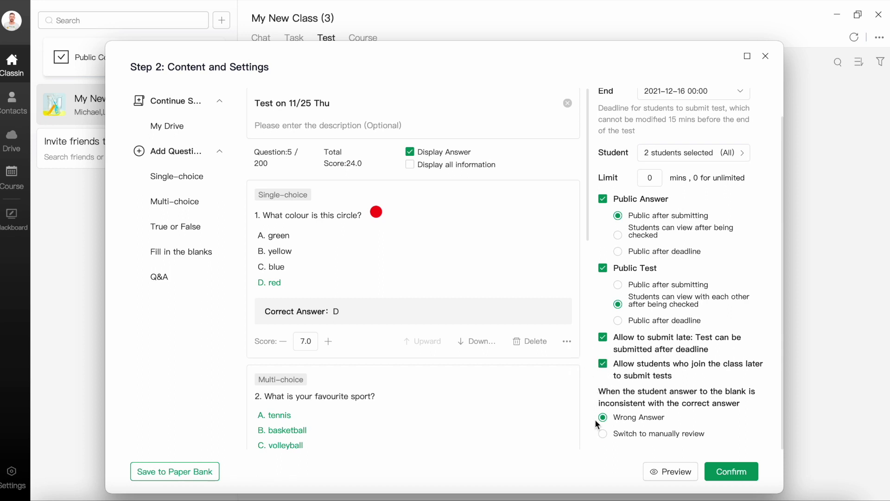
pyautogui.click(605, 436)
# Preview the test's questions on PC and on mobile, and confirm the test to publish it to the class
pyautogui.click(666, 477)
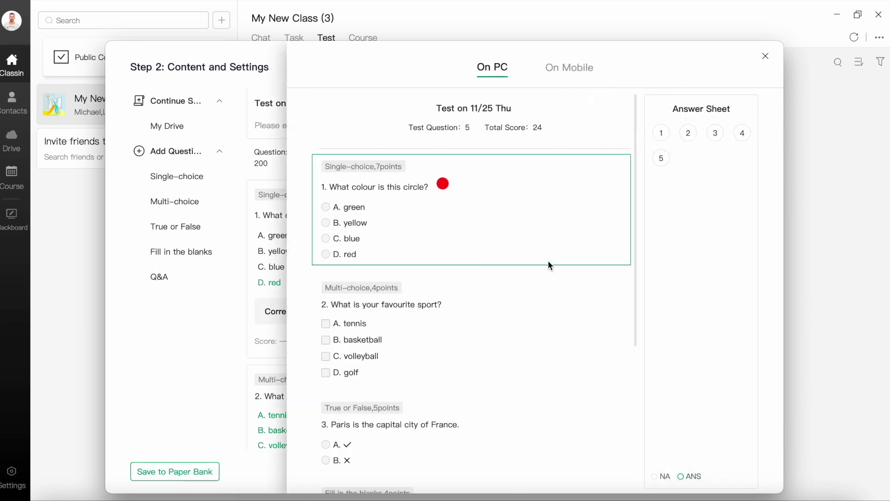
pyautogui.scroll(-5, 548, 257)
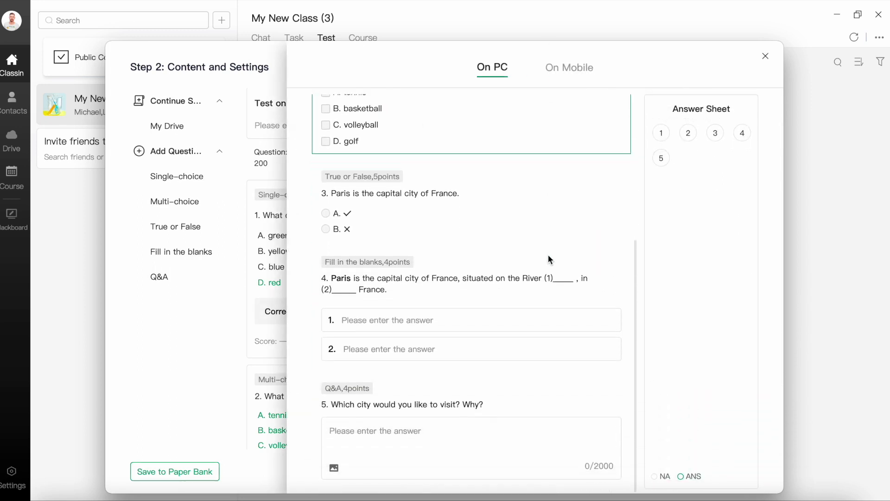
pyautogui.click(574, 76)
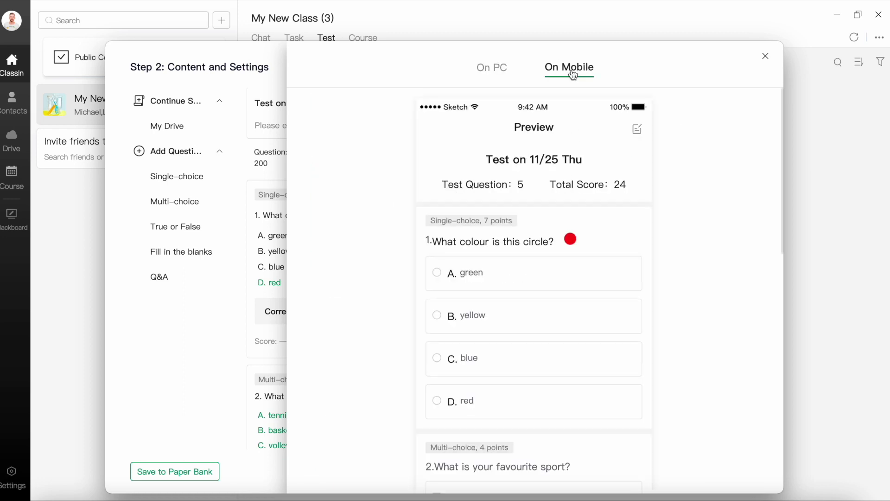
pyautogui.scroll(-10, 573, 173)
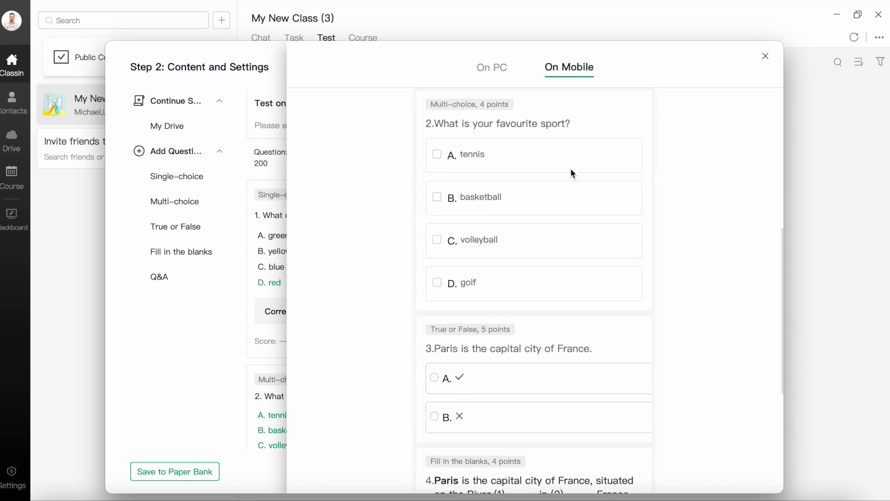
pyautogui.click(766, 56)
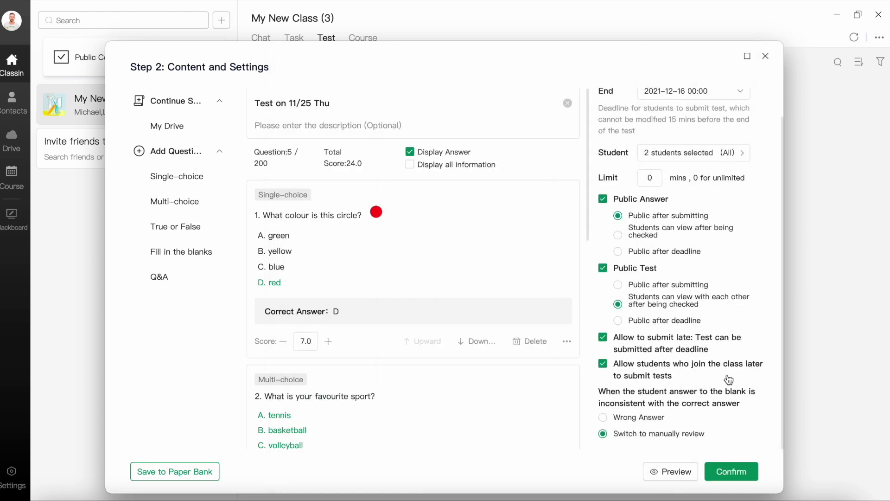
pyautogui.click(748, 469)
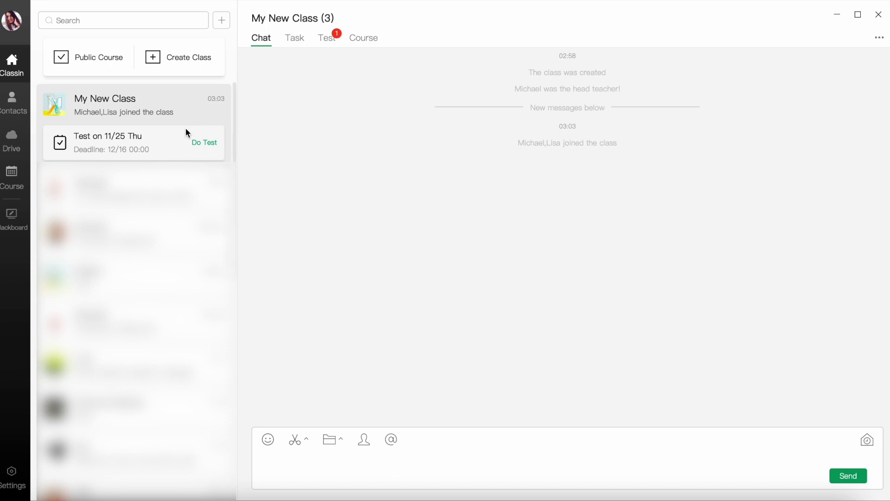
# From the student account, start taking Test on 11/25 Thu and go through its questions
pyautogui.click(205, 142)
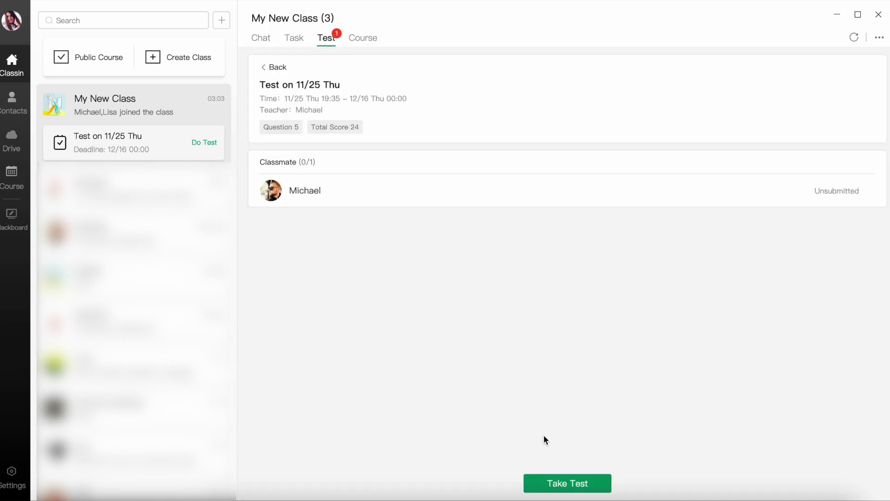
pyautogui.click(558, 483)
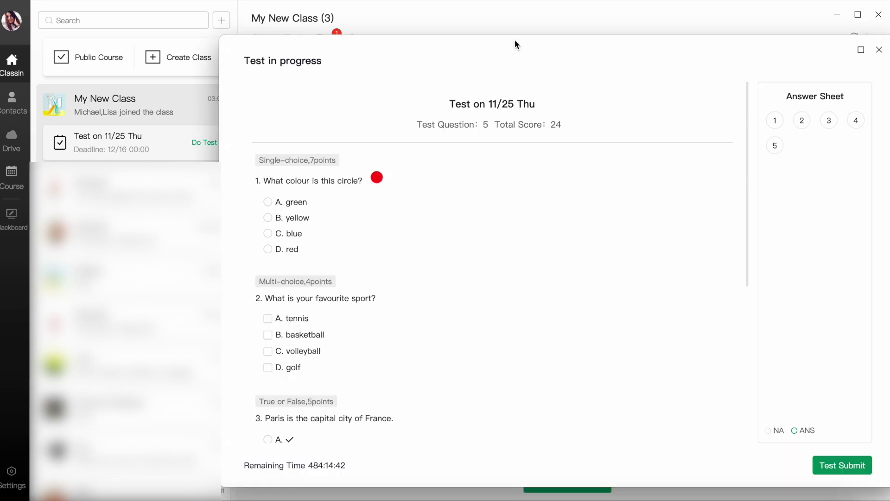
pyautogui.scroll(-3, 514, 182)
pyautogui.scroll(-5, 514, 184)
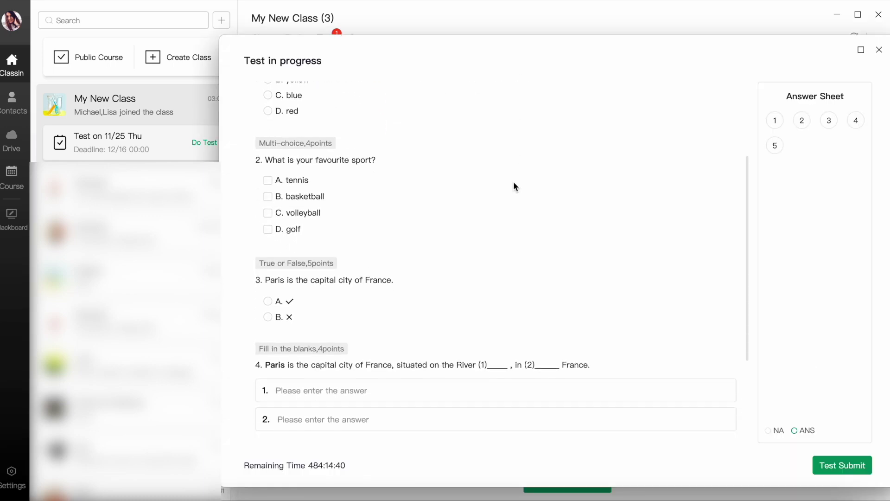
pyautogui.scroll(-2, 514, 186)
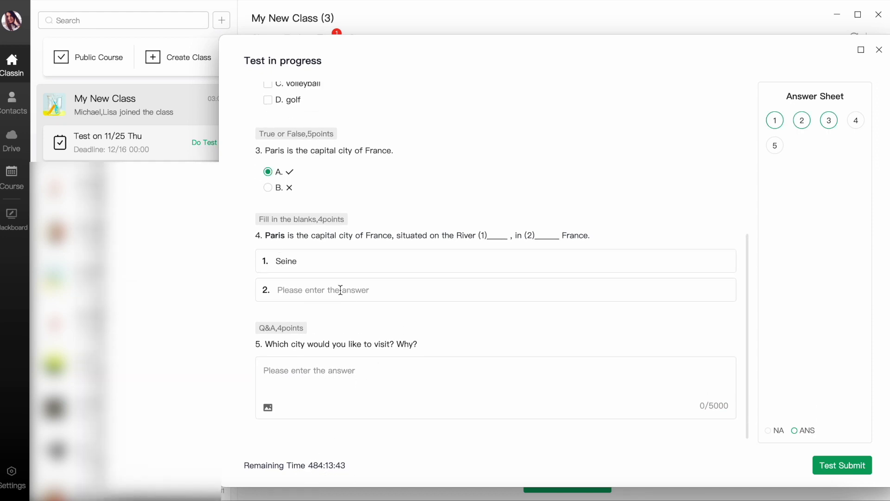
# Fill the second blank with "northern", answer the Q&A question with "Paris", and submit the test
pyautogui.click(340, 290)
pyautogui.write('northern')
pyautogui.write('Paris')
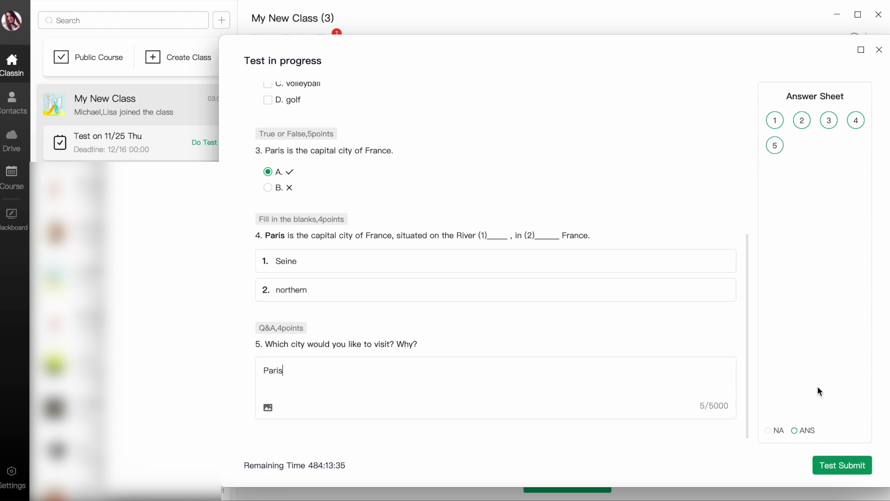
pyautogui.click(837, 467)
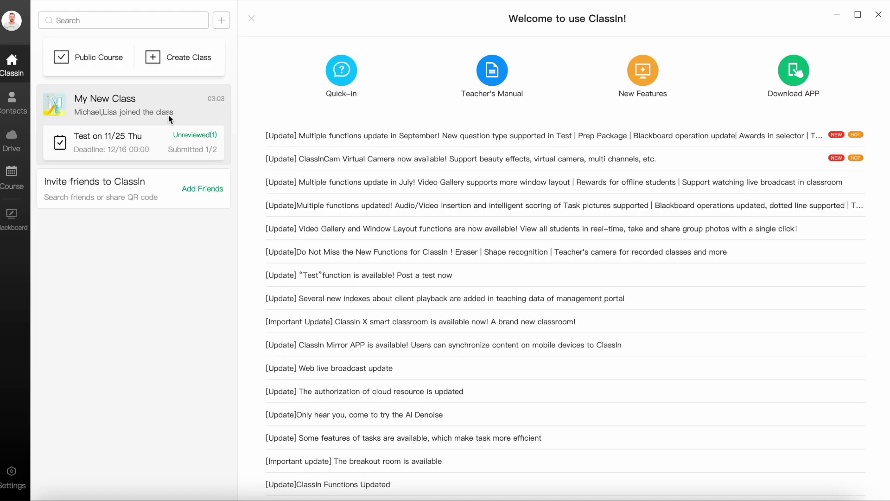
# From the teacher account, open My New Class's tests and start reviewing the unreviewed submission of Test on 11/25 Thu
pyautogui.click(168, 118)
pyautogui.click(323, 39)
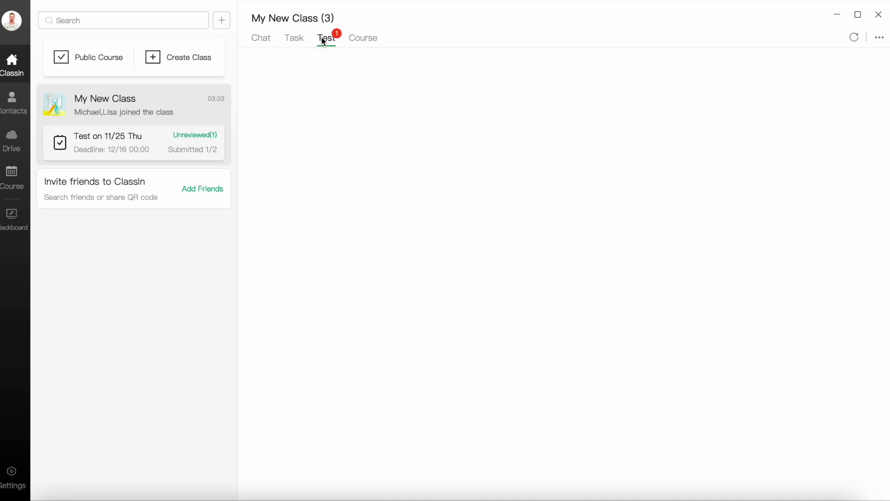
pyautogui.click(829, 181)
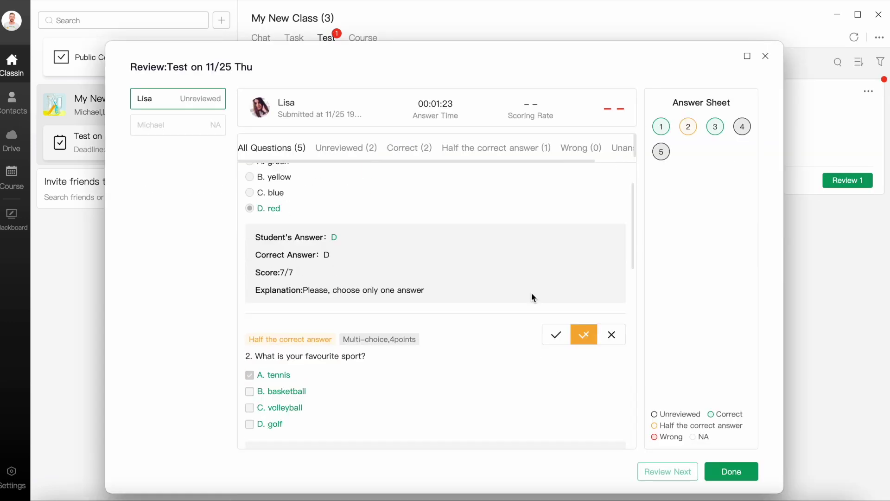
# Mark the student's multi-choice answer about the favourite sport as correct and finish the review
pyautogui.click(552, 346)
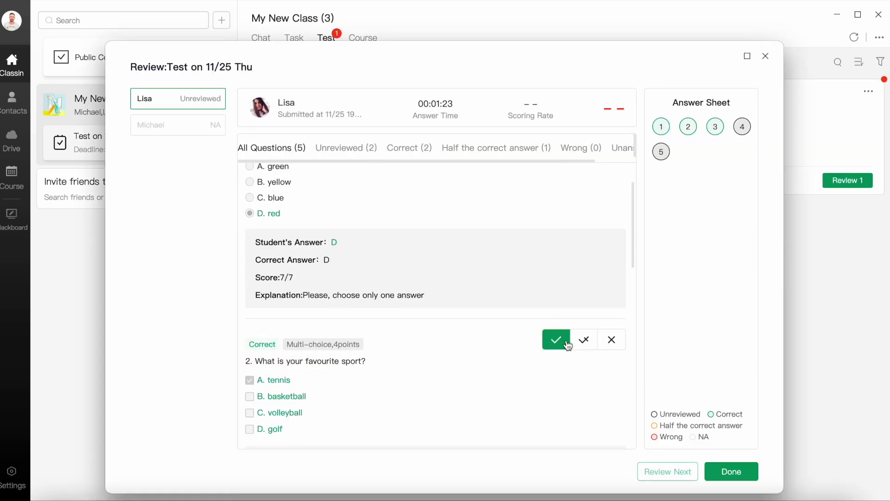
pyautogui.click(584, 345)
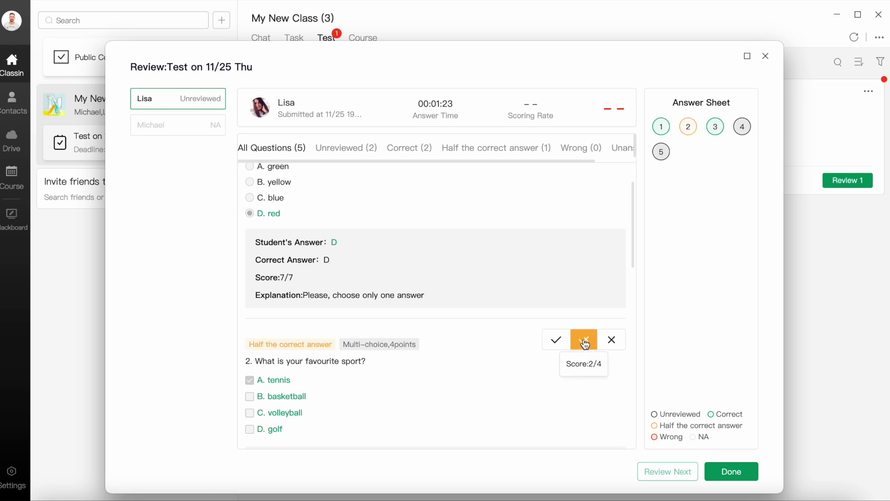
pyautogui.click(610, 344)
pyautogui.click(557, 344)
pyautogui.scroll(-5, 531, 315)
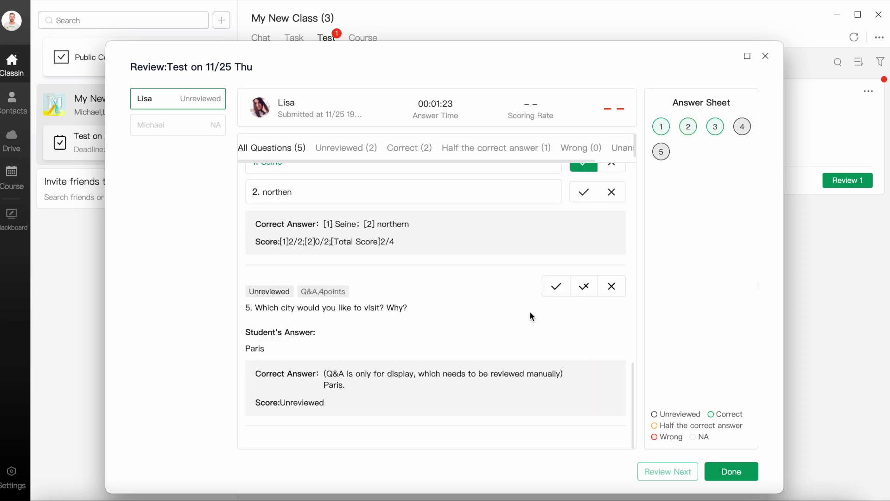
pyautogui.click(730, 472)
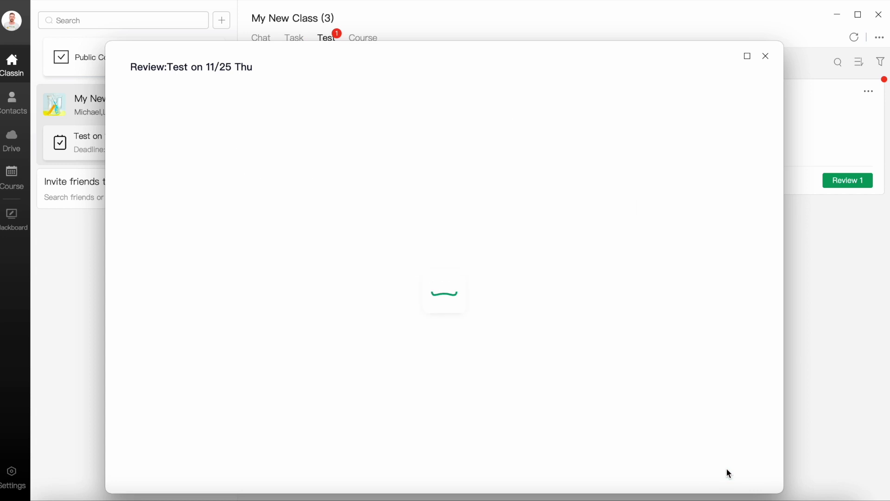